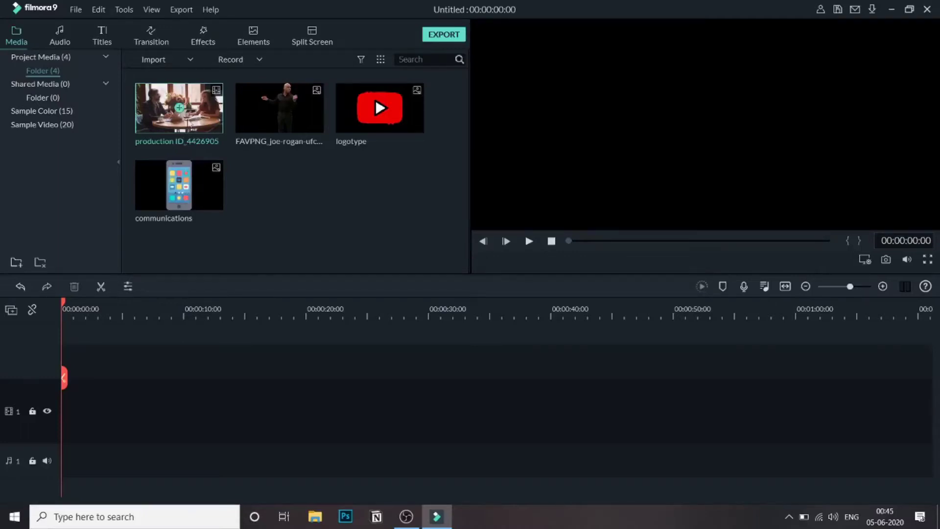
Place the production ID_4426905 video at the start of track 1, keeping the project settings at 1920 x 1080 25fps.
{"action": "left_click", "coordinate": [293, 194]}
{"action": "mouse_move", "coordinate": [219, 123]}
{"action": "left_click_drag", "start_coordinate": [212, 130], "coordinate": [60, 417]}
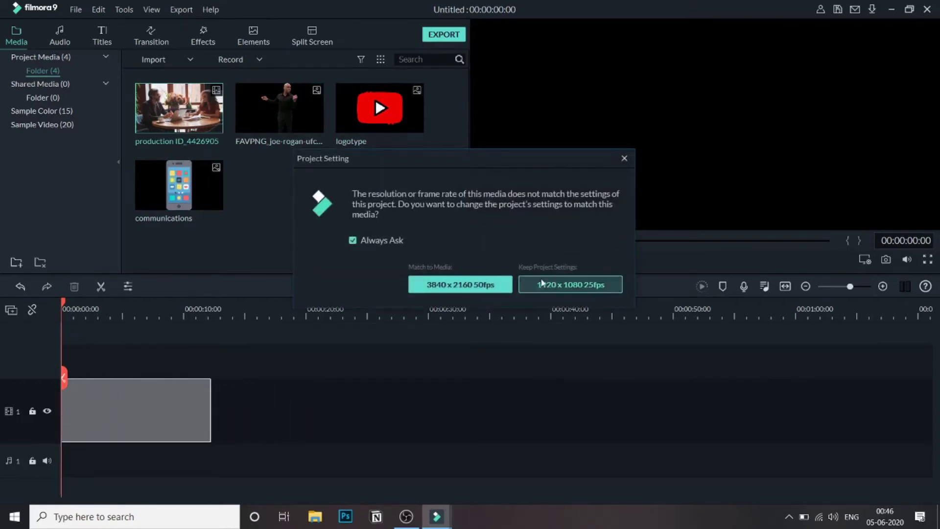
{"action": "left_click", "coordinate": [552, 289]}
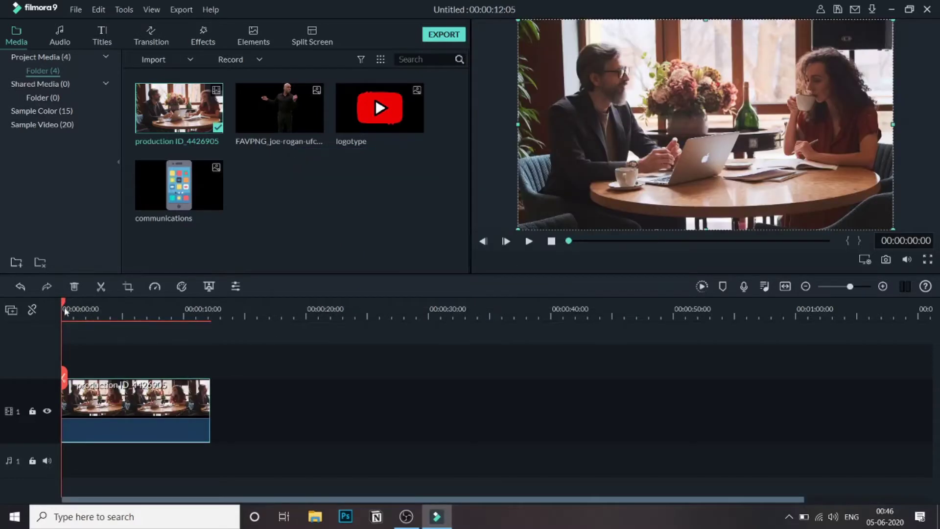
{"action": "left_click_drag", "start_coordinate": [63, 305], "coordinate": [54, 326]}
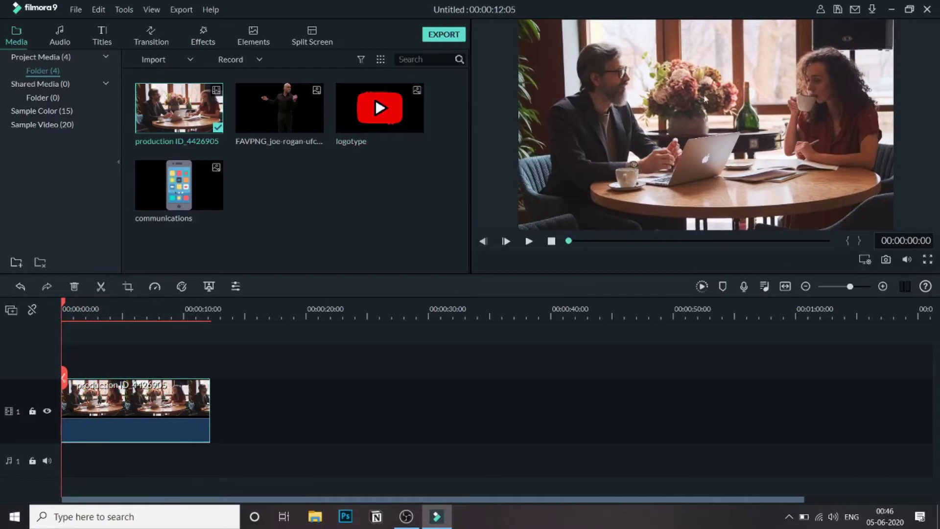
Place the logotype image on track 2 above the video, starting at about 2.4 seconds.
{"action": "left_click_drag", "start_coordinate": [400, 120], "coordinate": [90, 365]}
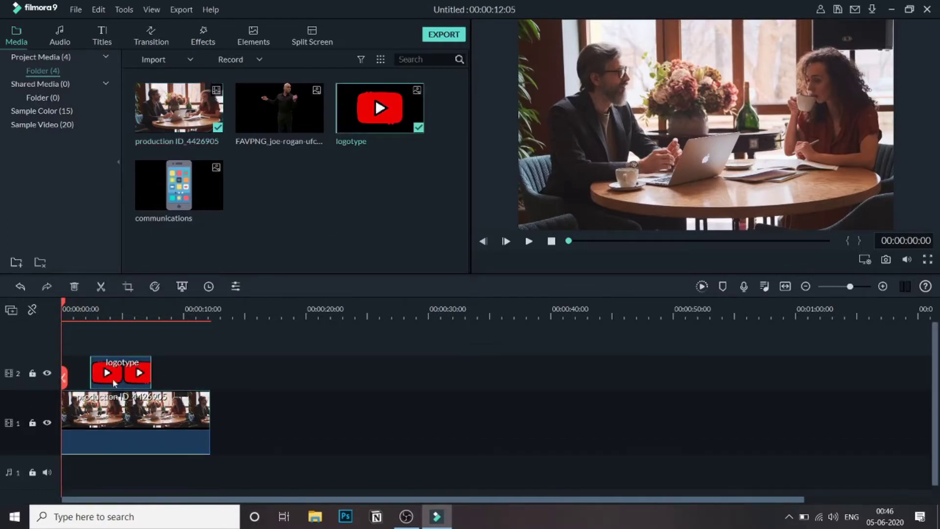
{"action": "left_click", "coordinate": [101, 316]}
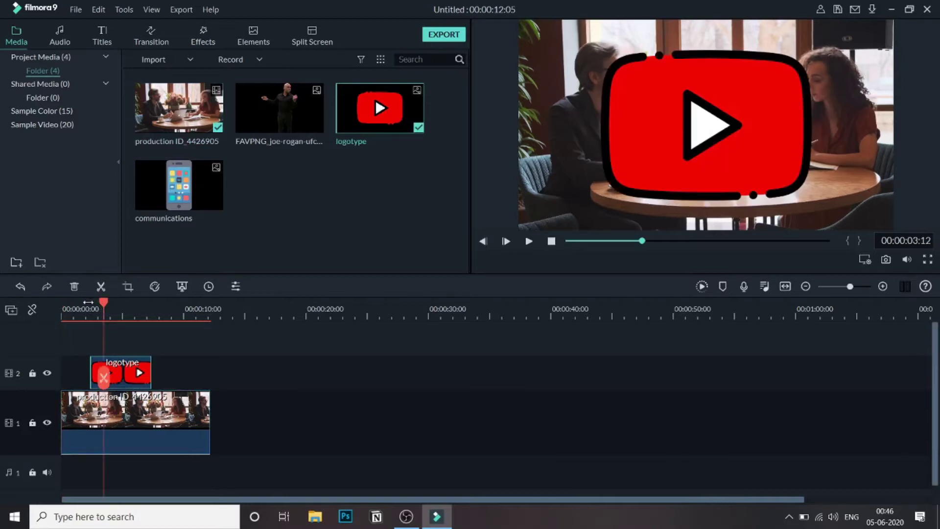
{"action": "left_click_drag", "start_coordinate": [99, 317], "coordinate": [323, 293]}
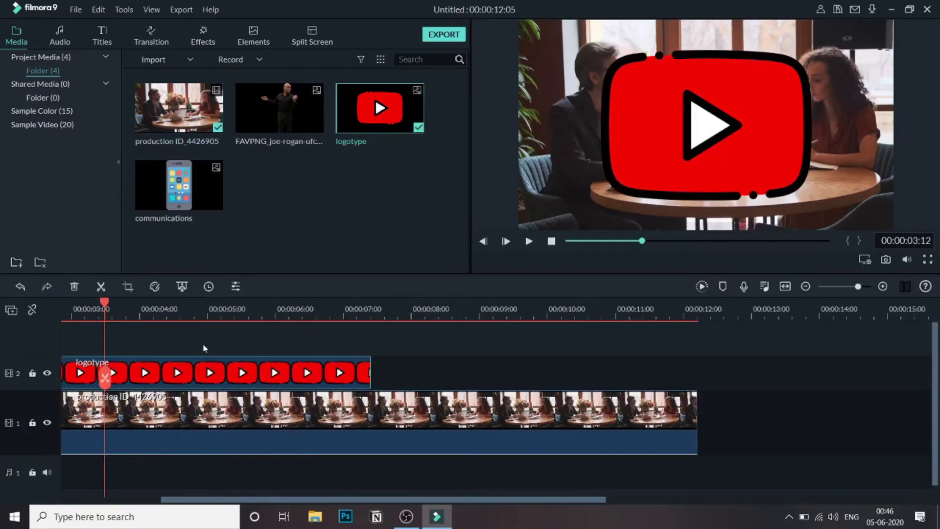
{"action": "left_click", "coordinate": [414, 324]}
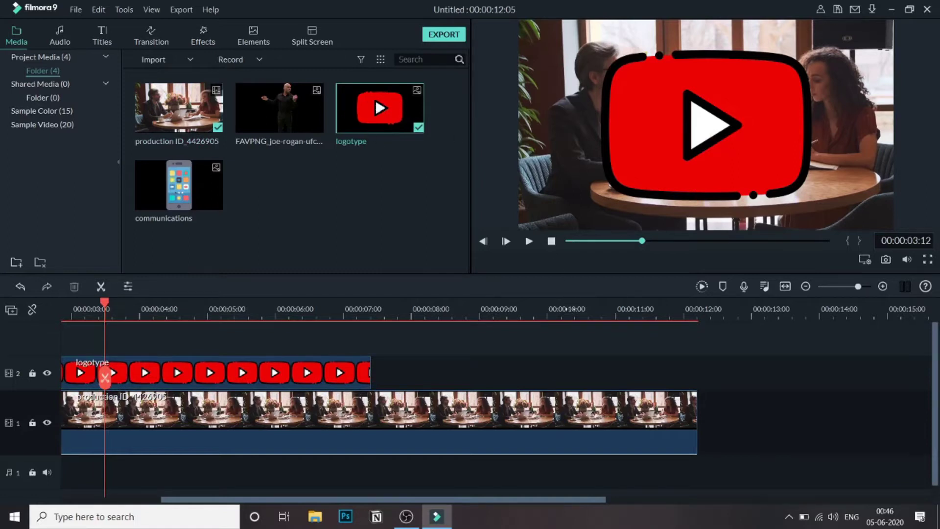
{"action": "scroll", "coordinate": [390, 346], "scroll_direction": "down", "scroll_amount": 5}
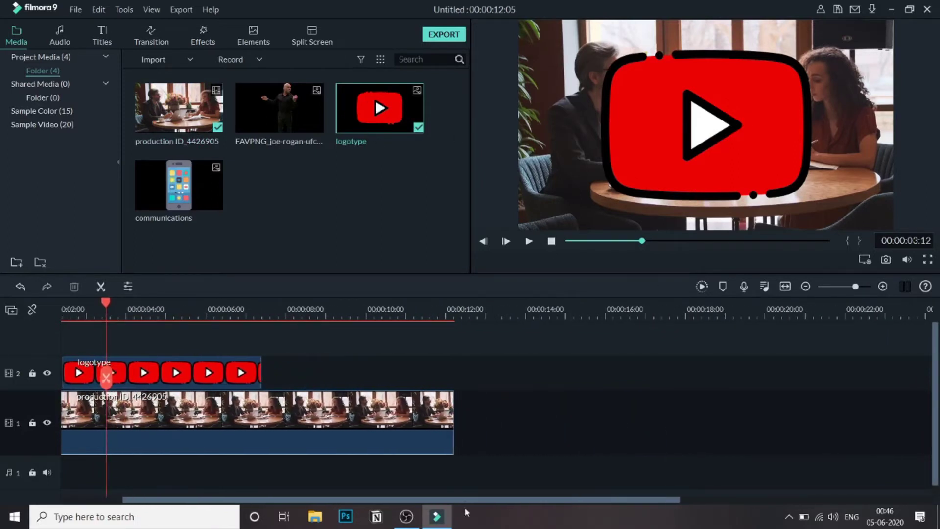
{"action": "left_click_drag", "start_coordinate": [460, 500], "coordinate": [368, 498]}
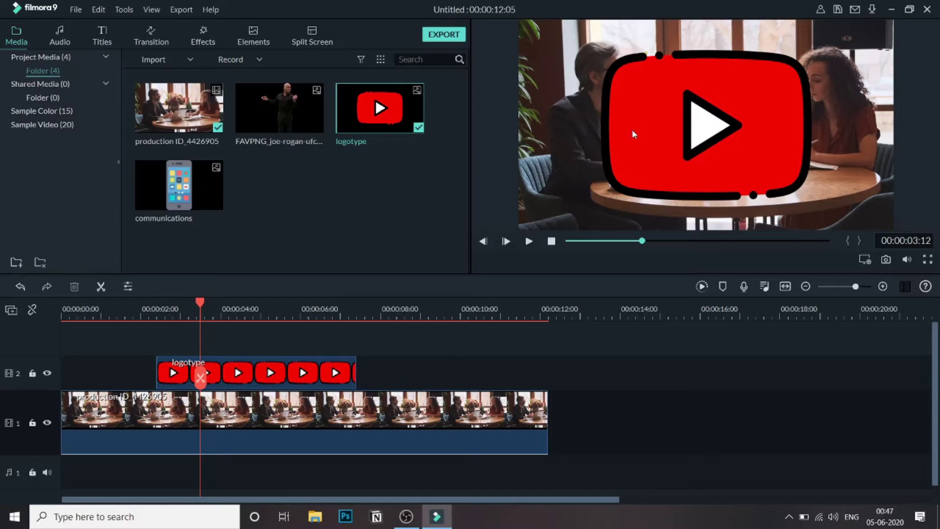
Shrink the logotype overlay to about a third of its size and move it to the upper centre, between the two people.
{"action": "left_click", "coordinate": [316, 375]}
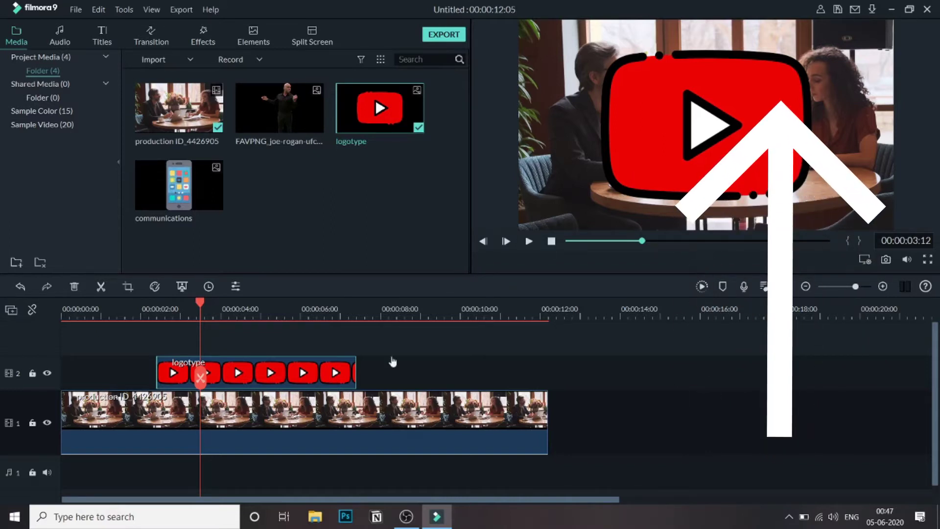
{"action": "double_click", "coordinate": [646, 127]}
{"action": "left_click_drag", "start_coordinate": [601, 21], "coordinate": [726, 159]}
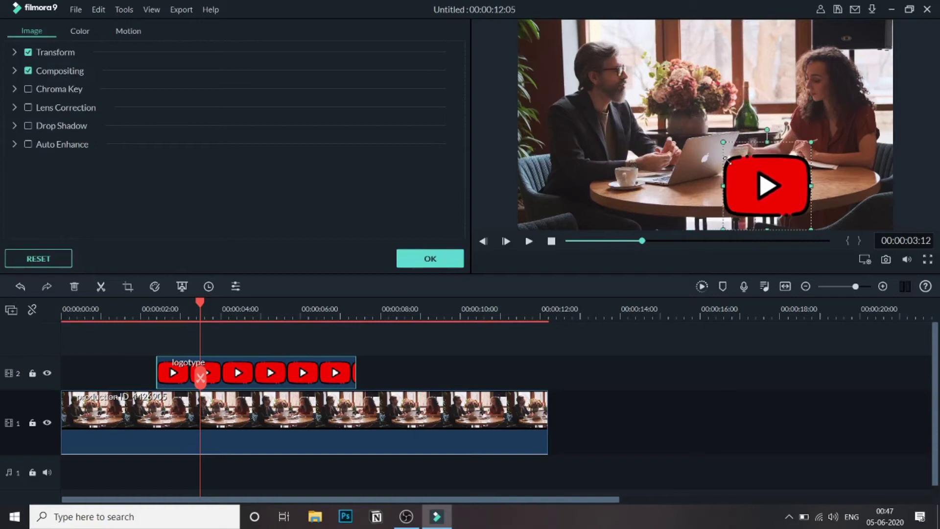
{"action": "left_click_drag", "start_coordinate": [766, 185], "coordinate": [704, 64]}
Accept the logotype's settings and play the timeline from about 1.5 seconds to preview the overlay.
{"action": "left_click", "coordinate": [202, 306]}
{"action": "left_click_drag", "start_coordinate": [203, 307], "coordinate": [123, 304]}
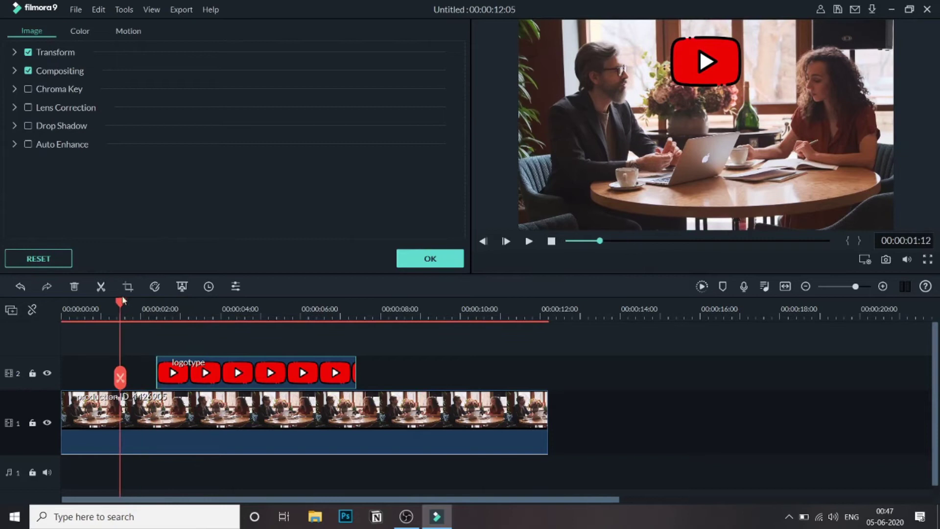
{"action": "left_click", "coordinate": [448, 259]}
{"action": "left_click", "coordinate": [529, 241]}
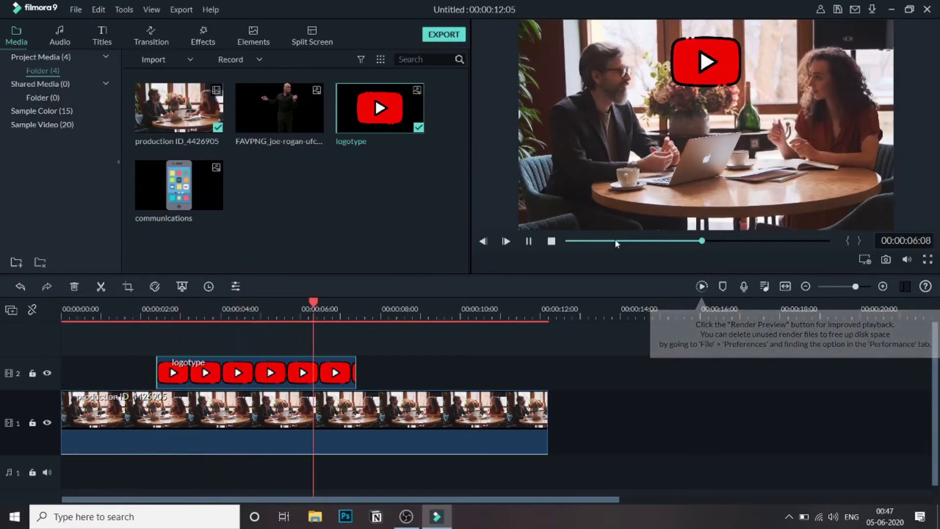
{"action": "key", "text": "space"}
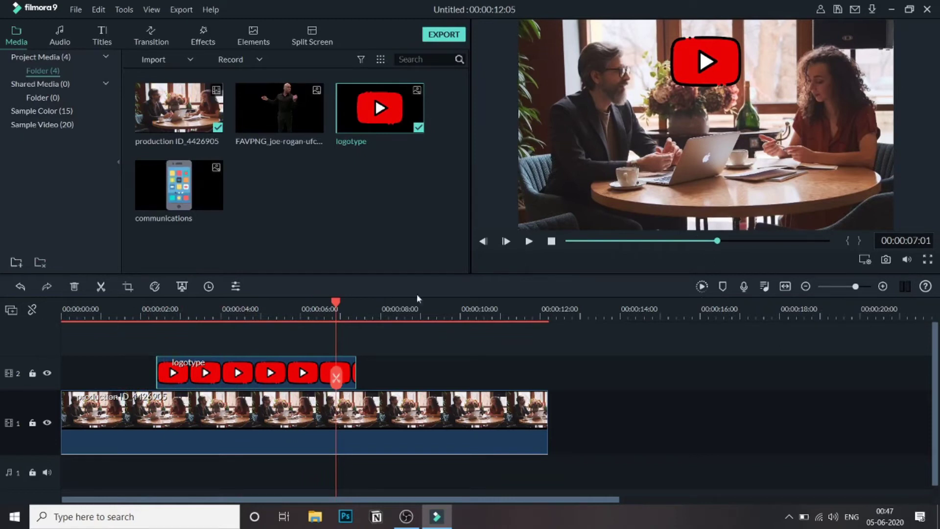
Apply the Boom! motion animation to the logotype clip.
{"action": "double_click", "coordinate": [288, 377]}
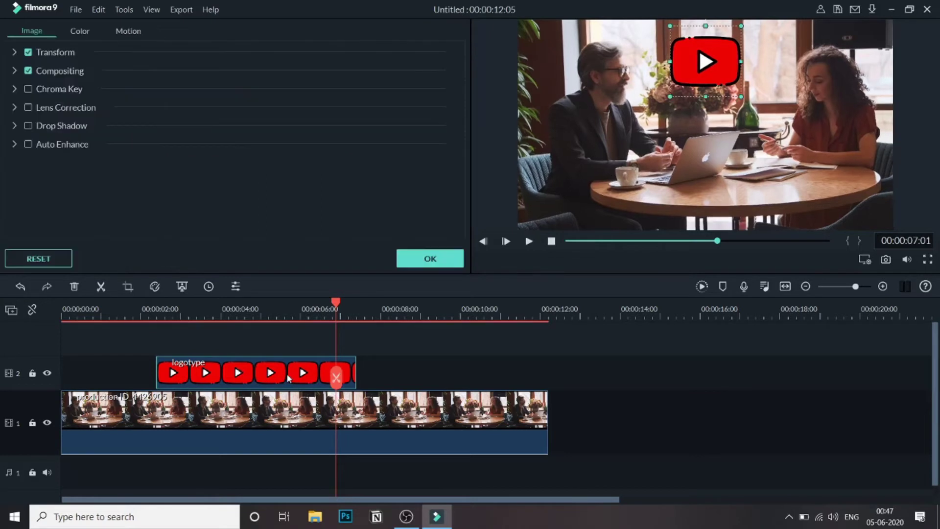
{"action": "left_click", "coordinate": [123, 32]}
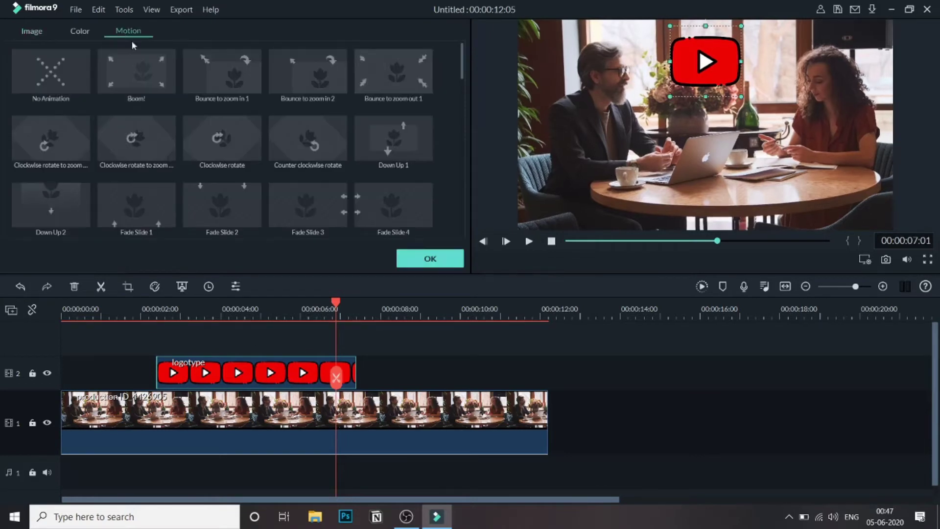
{"action": "scroll", "coordinate": [375, 144], "scroll_direction": "down", "scroll_amount": 10}
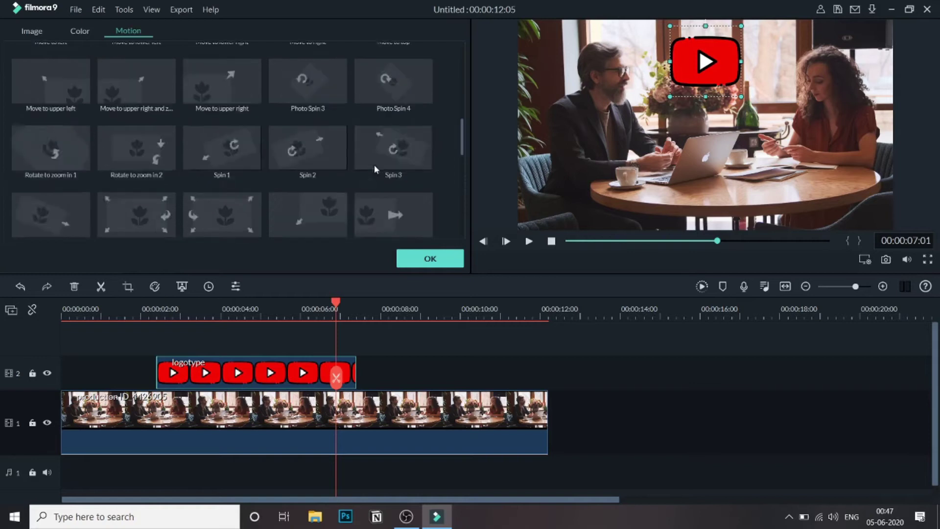
{"action": "scroll", "coordinate": [307, 184], "scroll_direction": "up", "scroll_amount": 10}
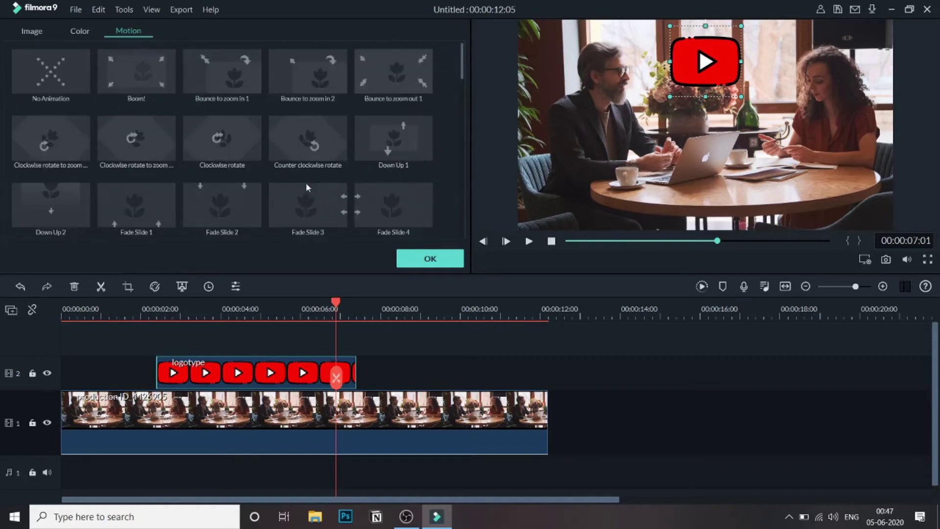
{"action": "left_click", "coordinate": [144, 69]}
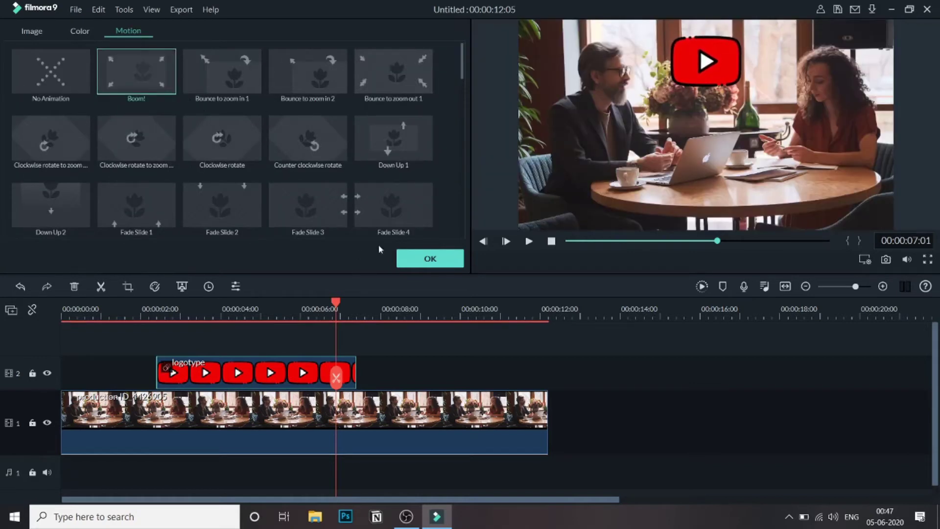
{"action": "left_click", "coordinate": [430, 258]}
Play the timeline from just before the logotype clip to preview its animation.
{"action": "left_click_drag", "start_coordinate": [336, 303], "coordinate": [147, 310]}
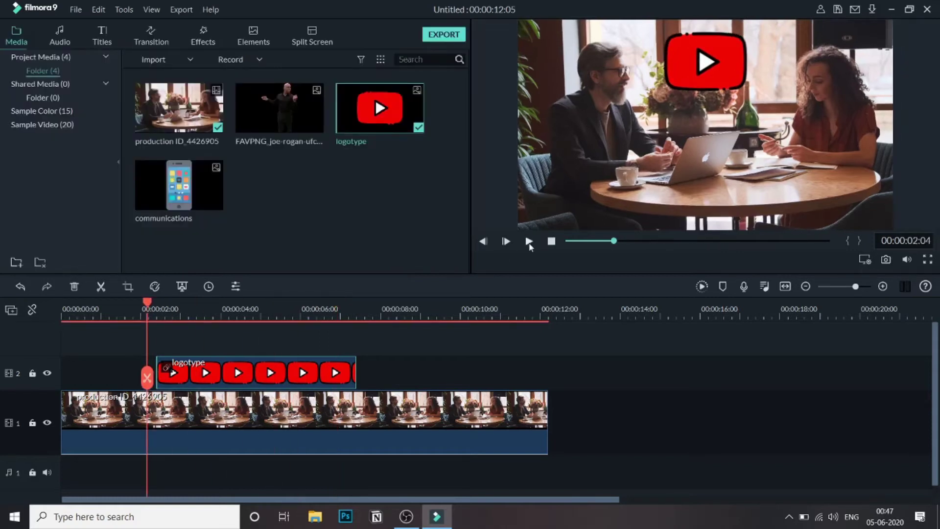
{"action": "left_click", "coordinate": [529, 244]}
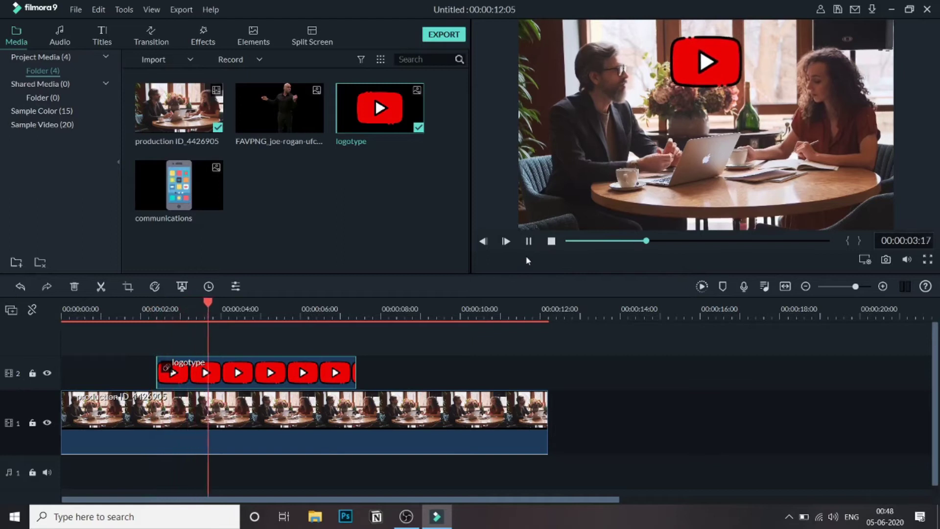
{"action": "left_click", "coordinate": [530, 241]}
Place the FAVPNG_joe-rogan image directly after the logotype on track 2 and trim its end to about 9.5 seconds.
{"action": "left_click_drag", "start_coordinate": [306, 122], "coordinate": [362, 364]}
{"action": "left_click_drag", "start_coordinate": [552, 377], "coordinate": [443, 377]}
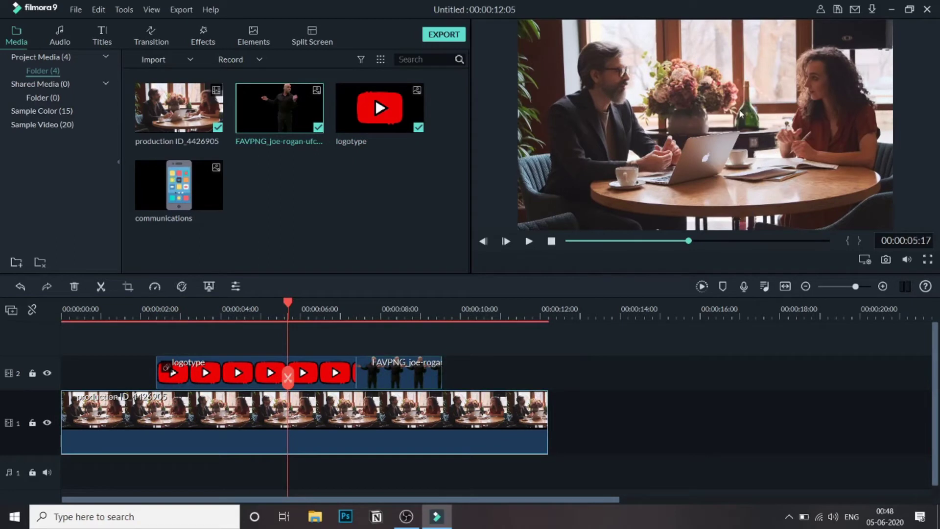
Scale the standing man overlay down to about 80% and position it between the two seated people, against the lower frame edge.
{"action": "left_click", "coordinate": [392, 311]}
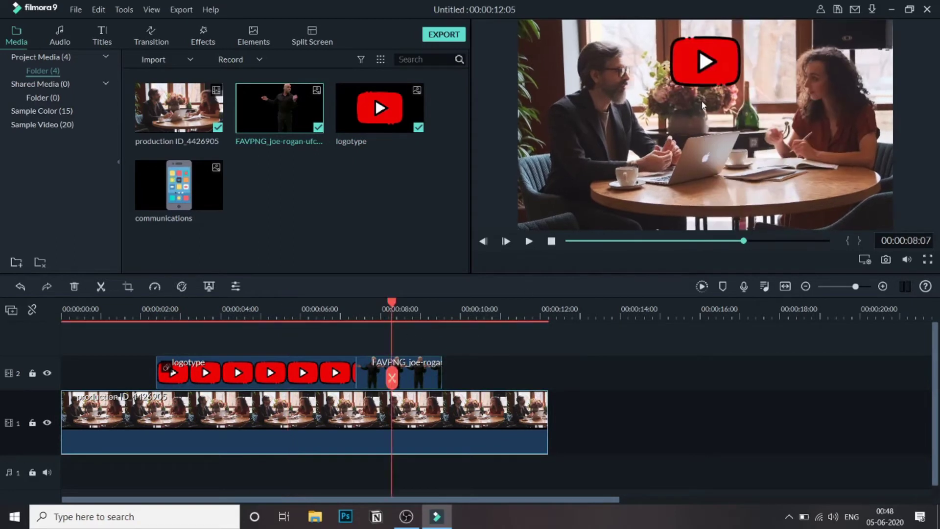
{"action": "left_click", "coordinate": [433, 368]}
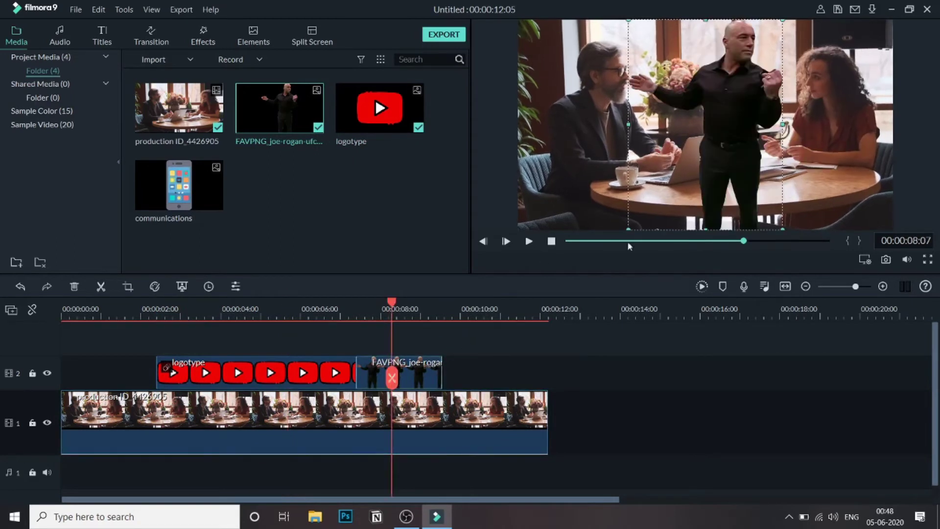
{"action": "left_click_drag", "start_coordinate": [626, 19], "coordinate": [661, 62]}
{"action": "mouse_move", "coordinate": [745, 152]}
{"action": "left_mouse_down"}
{"action": "mouse_move", "coordinate": [719, 126]}
{"action": "mouse_move", "coordinate": [719, 103]}
{"action": "mouse_move", "coordinate": [728, 153]}
{"action": "left_mouse_up"}
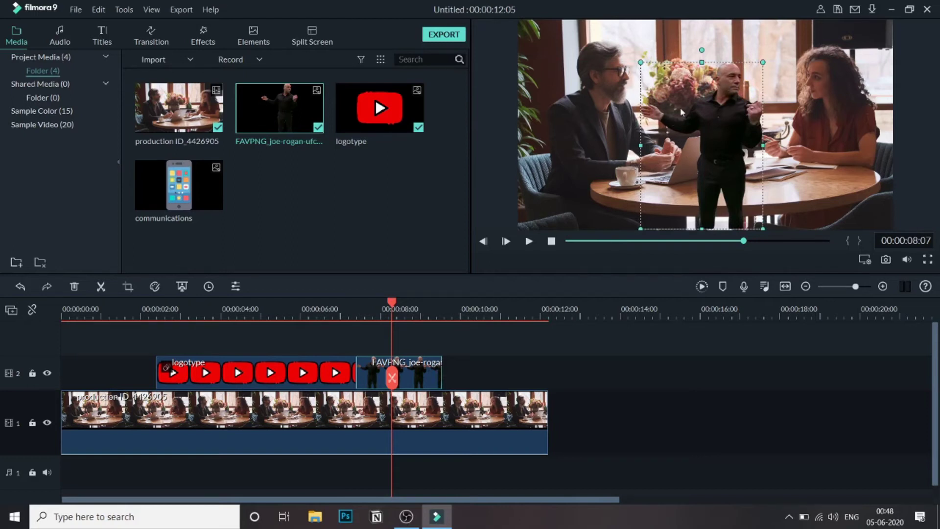
Apply the Boom! motion animation to the FAVPNG_joe-rogan clip.
{"action": "left_click_drag", "start_coordinate": [396, 307], "coordinate": [321, 306]}
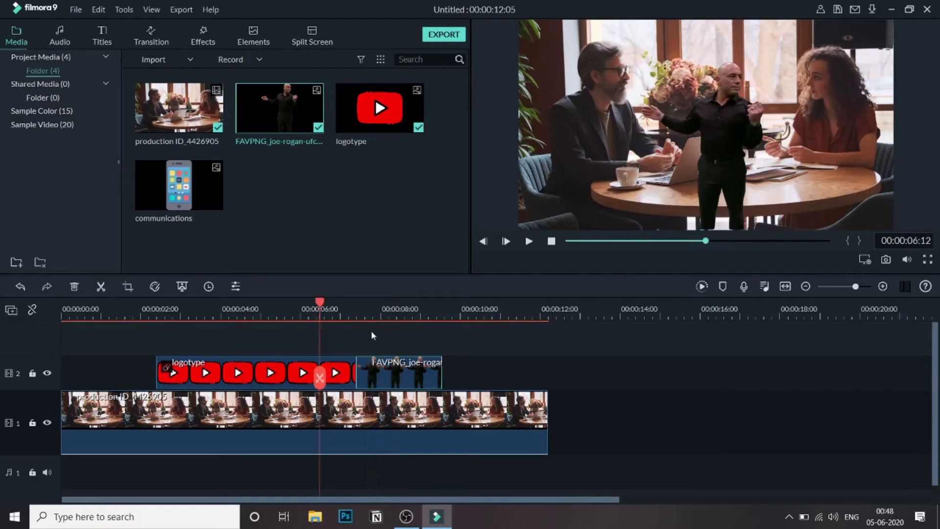
{"action": "double_click", "coordinate": [407, 370]}
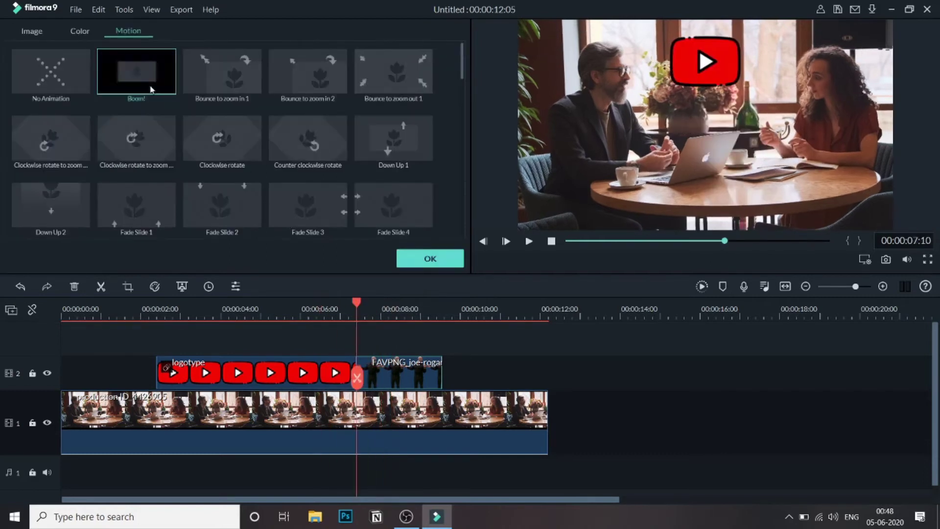
{"action": "left_click", "coordinate": [419, 263]}
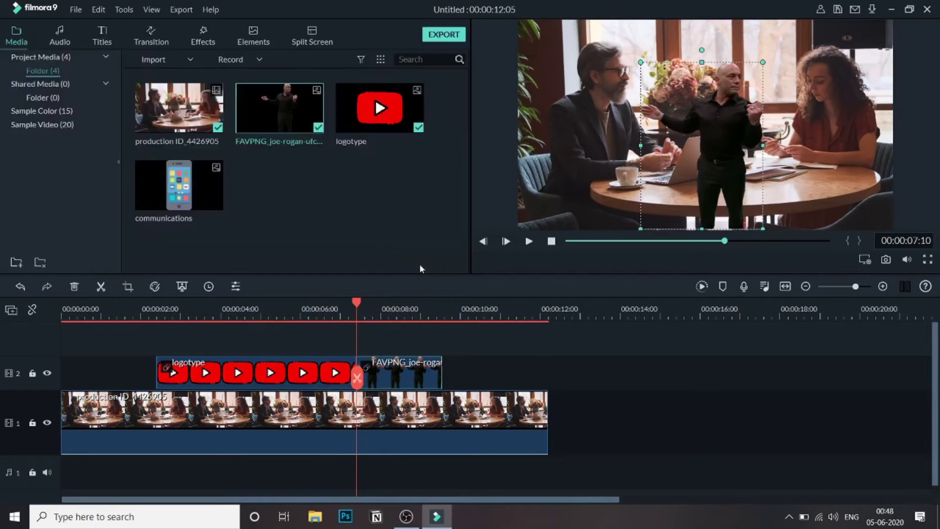
Preview the standing man's animation, then review the start of the logotype's animation around 2 seconds.
{"action": "left_click", "coordinate": [529, 241]}
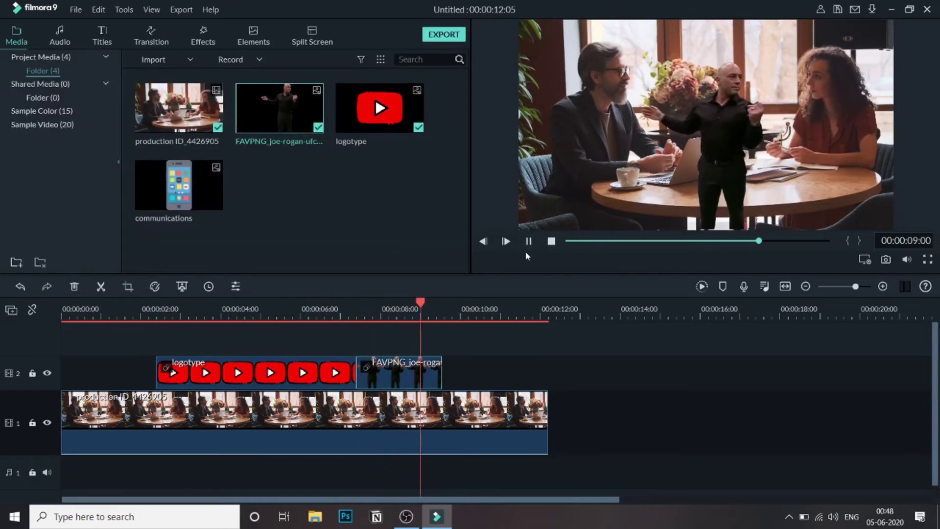
{"action": "left_click", "coordinate": [256, 315]}
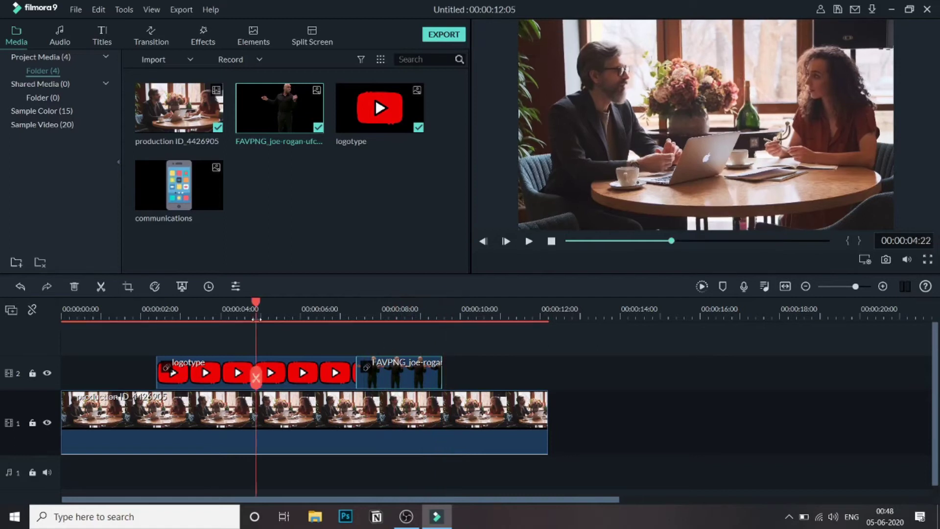
{"action": "left_click_drag", "start_coordinate": [256, 313], "coordinate": [156, 305]}
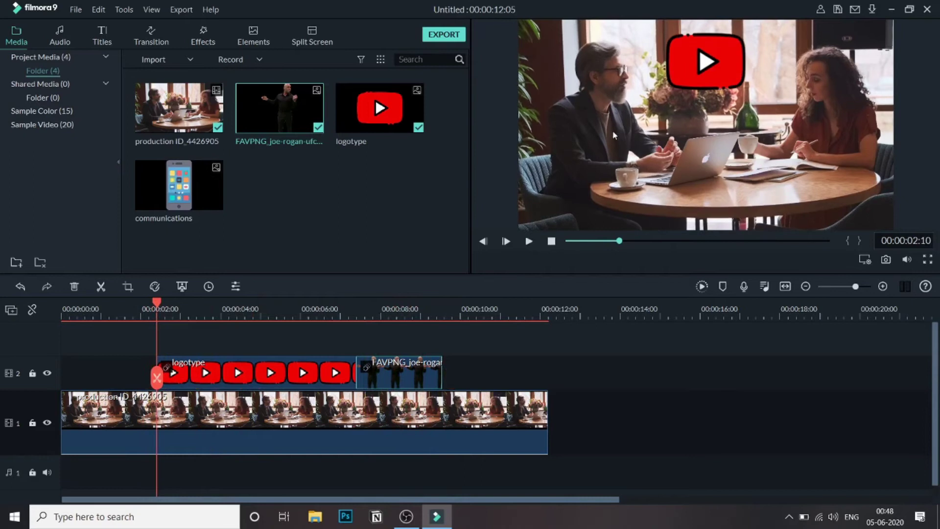
{"action": "key", "text": "space"}
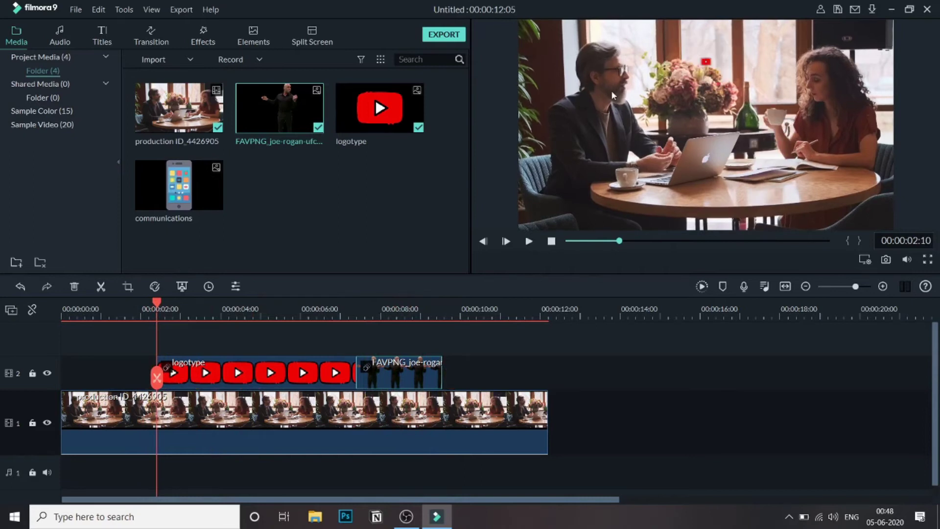
{"action": "left_click_drag", "start_coordinate": [157, 304], "coordinate": [143, 302]}
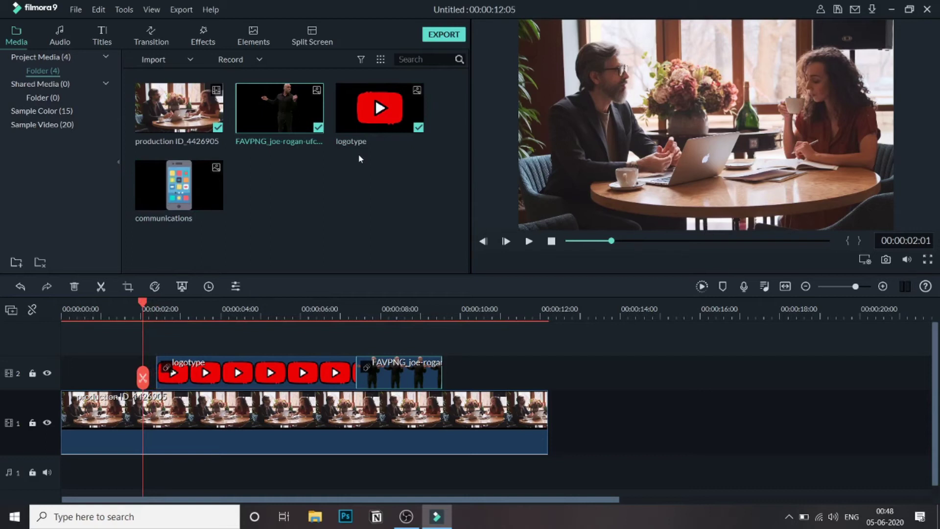
Place the Tutorial Element White 5 arrow on track 2 directly after the FAVPNG_joe-rogan clip, ending level with the main video.
{"action": "left_click", "coordinate": [255, 39]}
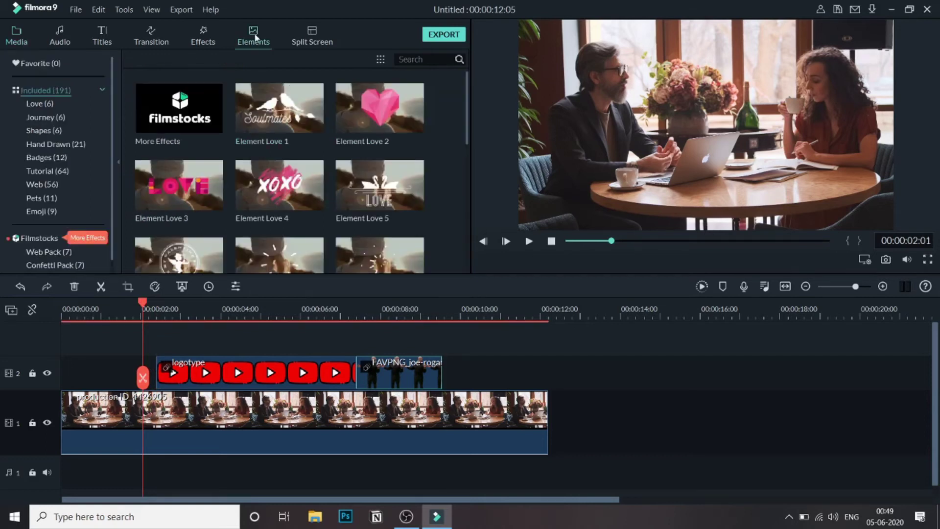
{"action": "scroll", "coordinate": [336, 181], "scroll_direction": "down", "scroll_amount": 10}
{"action": "scroll", "coordinate": [336, 180], "scroll_direction": "down", "scroll_amount": 4}
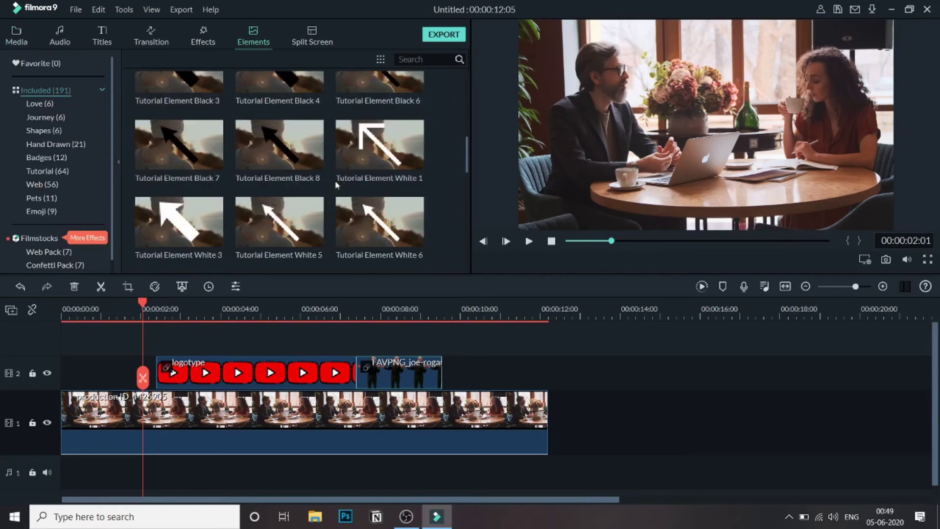
{"action": "scroll", "coordinate": [343, 190], "scroll_direction": "down", "scroll_amount": 20}
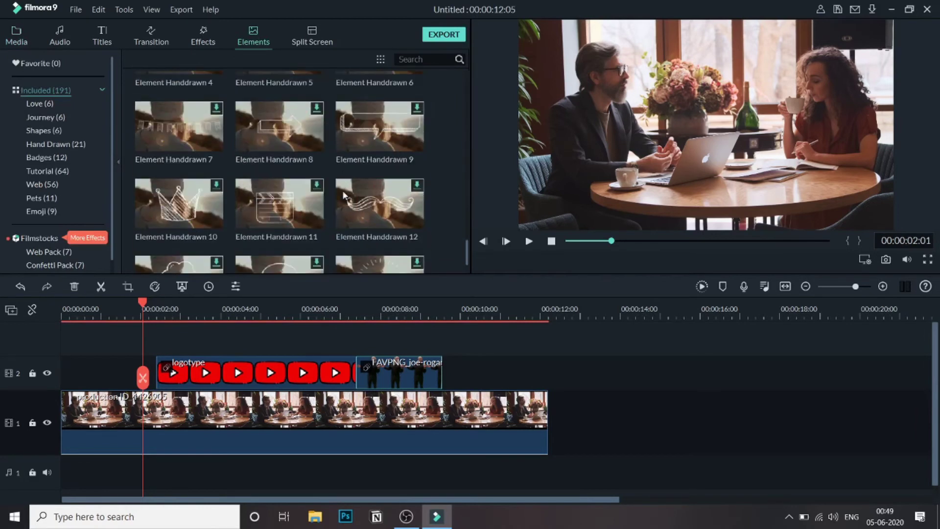
{"action": "scroll", "coordinate": [344, 195], "scroll_direction": "up", "scroll_amount": 20}
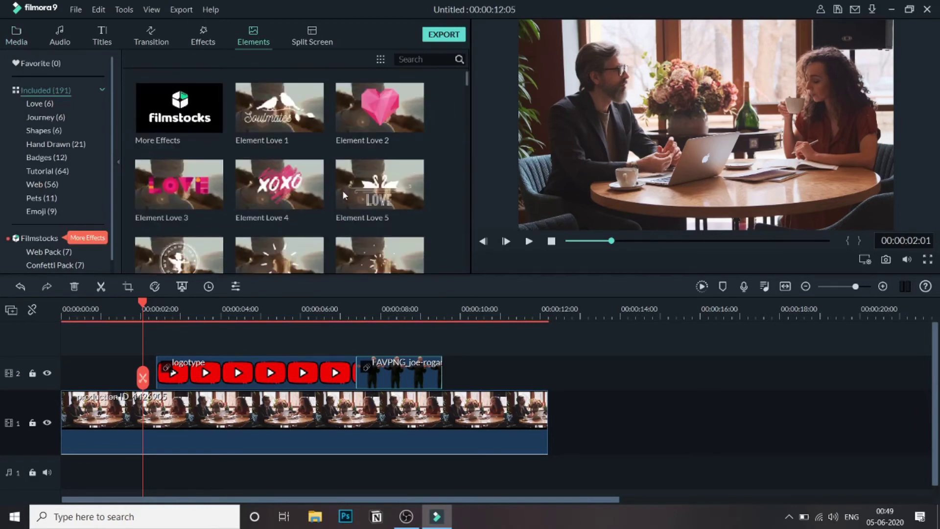
{"action": "scroll", "coordinate": [343, 194], "scroll_direction": "down", "scroll_amount": 10}
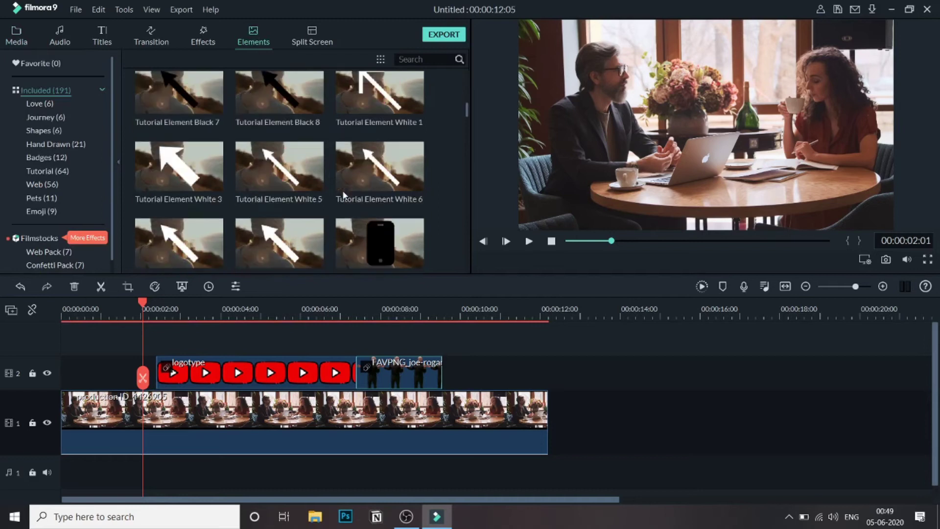
{"action": "left_click", "coordinate": [305, 181]}
{"action": "left_click_drag", "start_coordinate": [306, 182], "coordinate": [449, 368]}
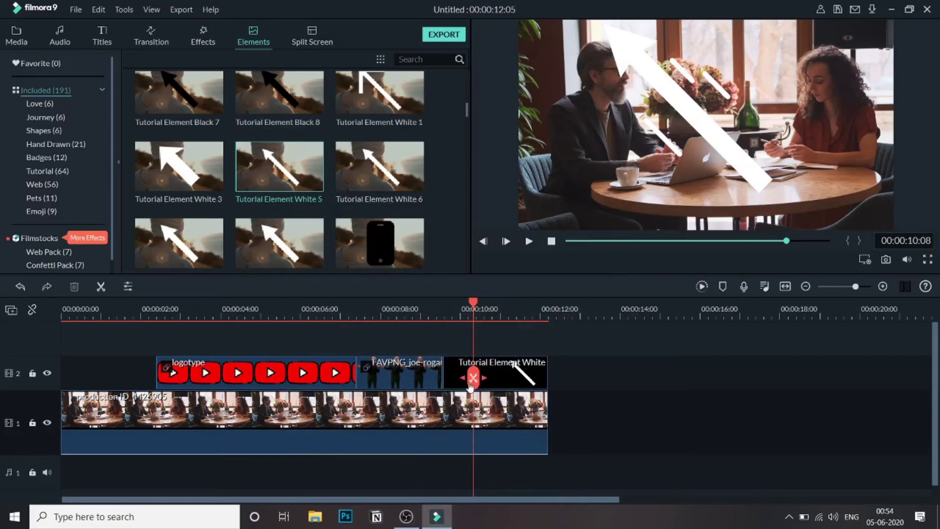
Shrink the white arrow to about half size, rotate it counterclockwise and position it over the flowers, pointing at the seated man's face.
{"action": "left_click", "coordinate": [651, 88]}
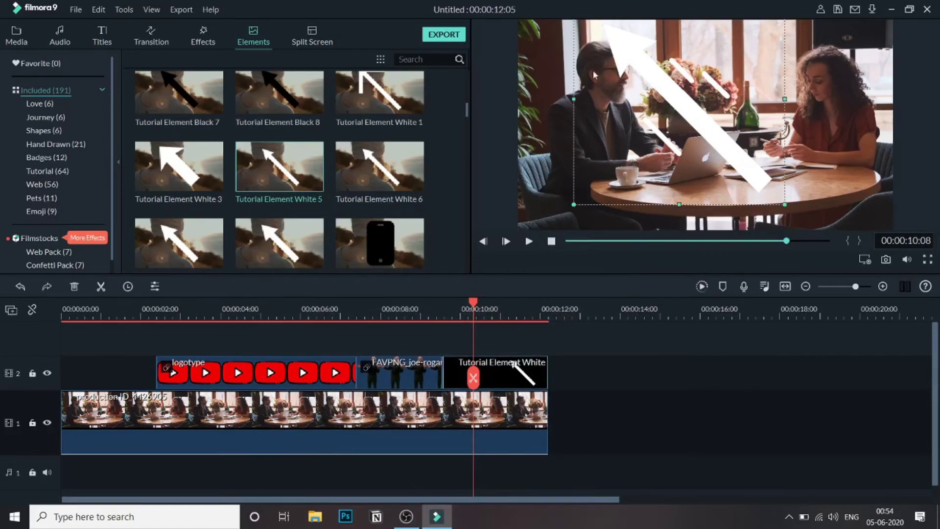
{"action": "left_click_drag", "start_coordinate": [573, 205], "coordinate": [678, 121]}
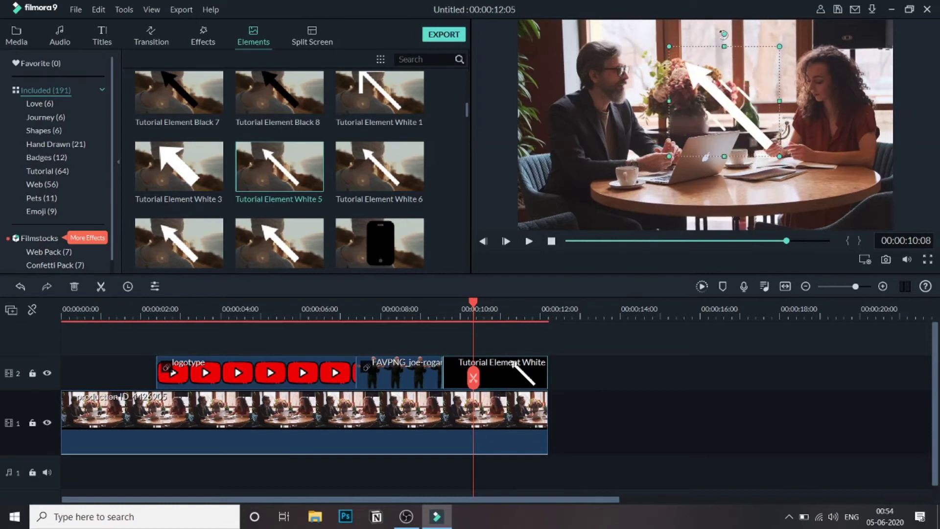
{"action": "left_click_drag", "start_coordinate": [725, 33], "coordinate": [676, 38]}
{"action": "left_click_drag", "start_coordinate": [693, 105], "coordinate": [673, 98]}
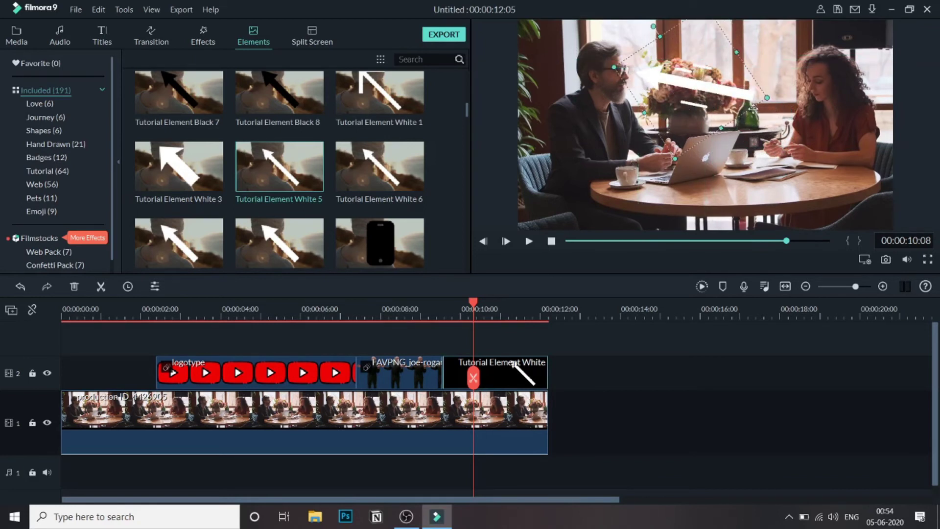
{"action": "left_click_drag", "start_coordinate": [766, 98], "coordinate": [741, 93]}
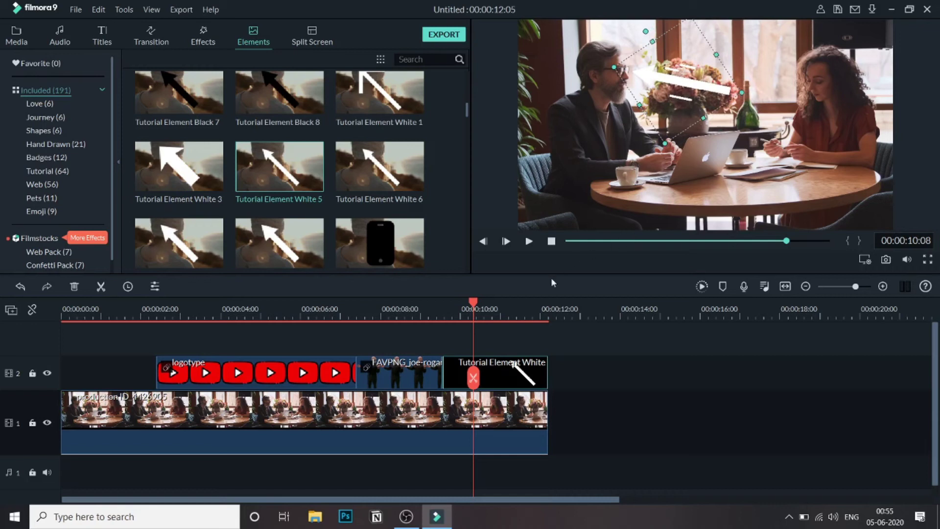
Preview the arrow's animation through to the end of the video, then return the playhead to 00:00:10:08.
{"action": "left_click_drag", "start_coordinate": [487, 301], "coordinate": [453, 300]}
{"action": "left_click", "coordinate": [528, 241]}
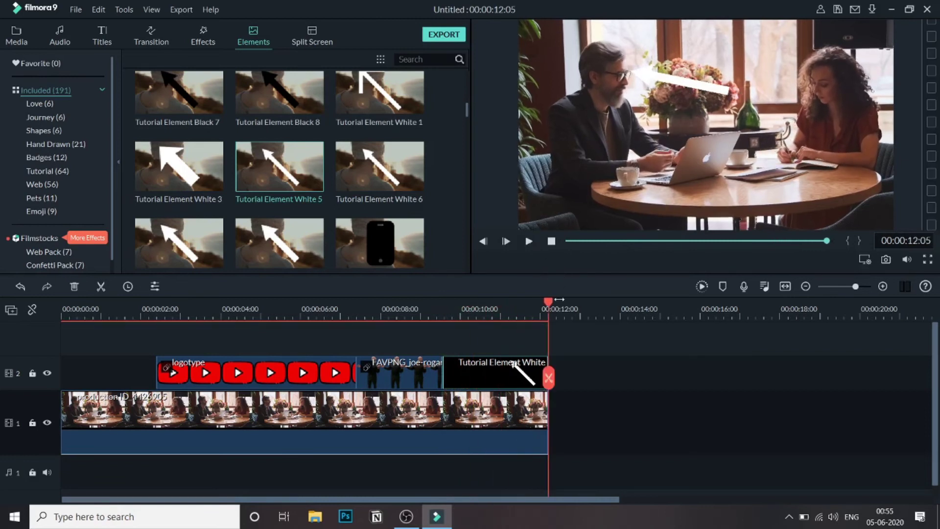
{"action": "left_click_drag", "start_coordinate": [548, 301], "coordinate": [475, 304]}
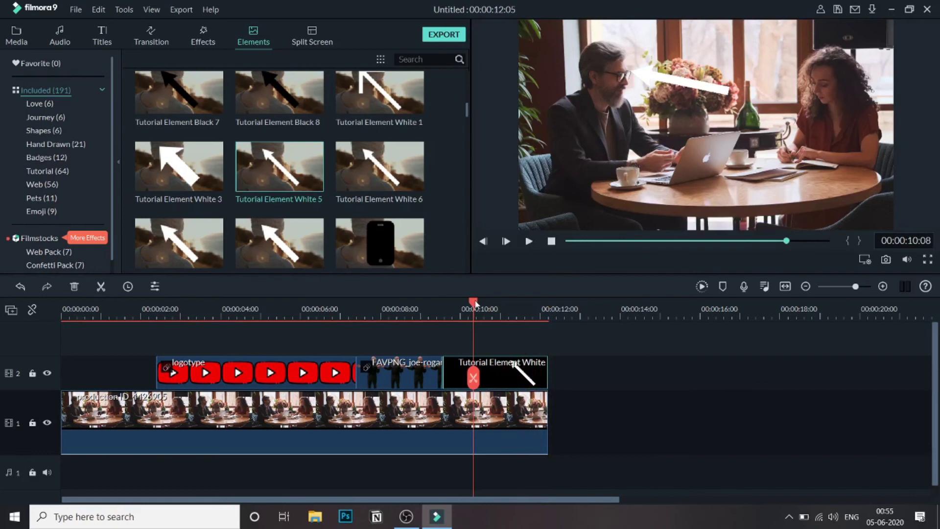